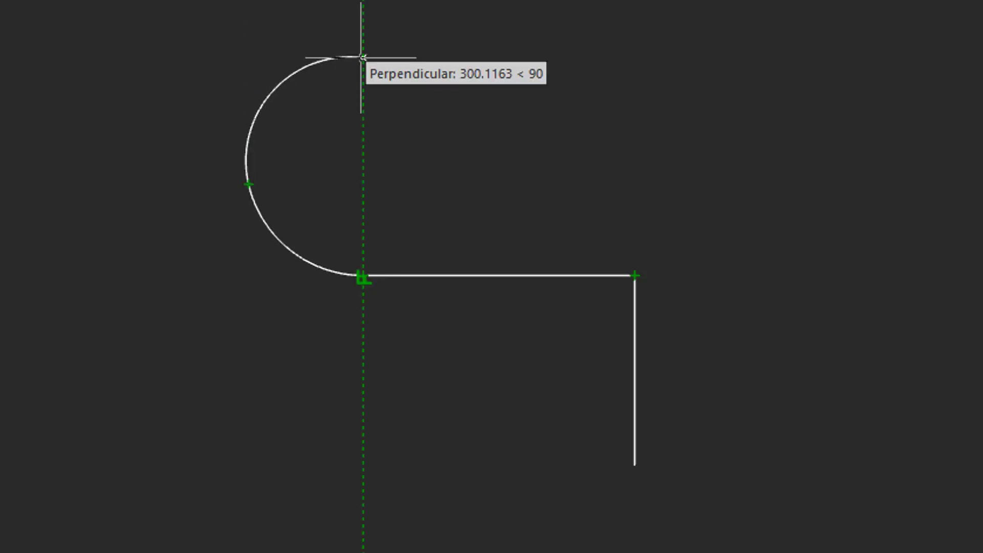
- Fix the left arc's top end above its start and bring up the polyline options
{"action": "left_click", "coordinate": [362, 58]}
{"action": "right_click", "coordinate": [361, 57]}
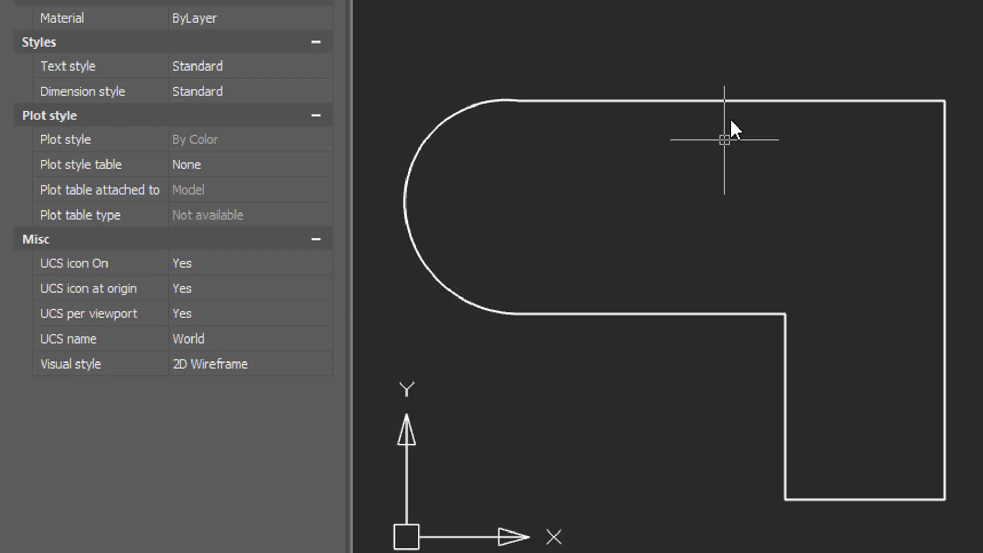
- Select the closed polyline and set its Global width to 50 in Properties
{"action": "left_click", "coordinate": [767, 99]}
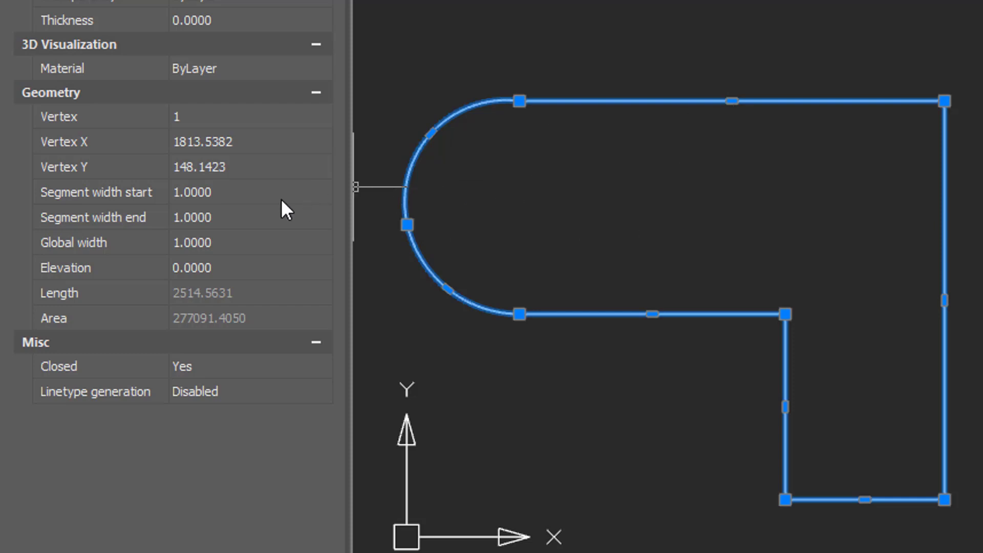
{"action": "left_click", "coordinate": [260, 240]}
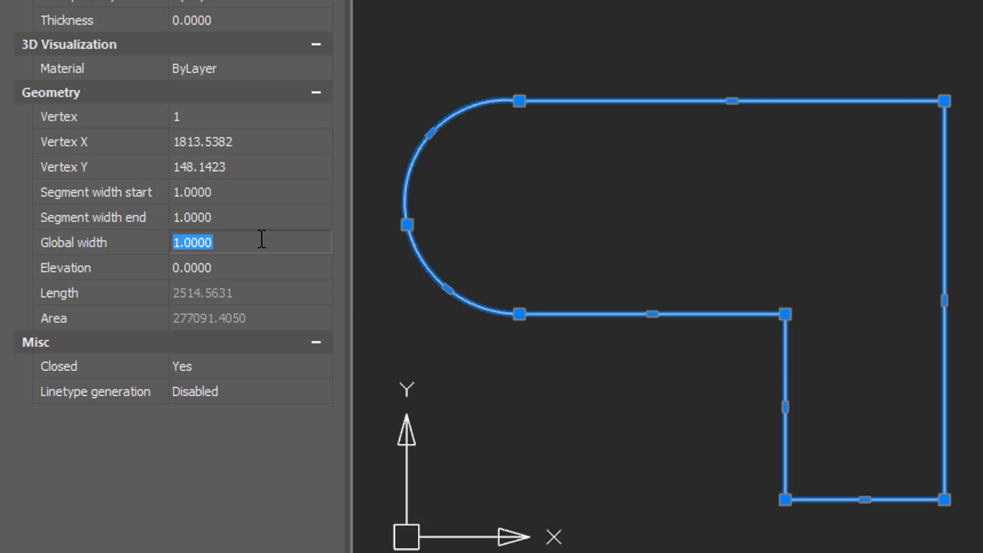
{"action": "type", "text": "5"}
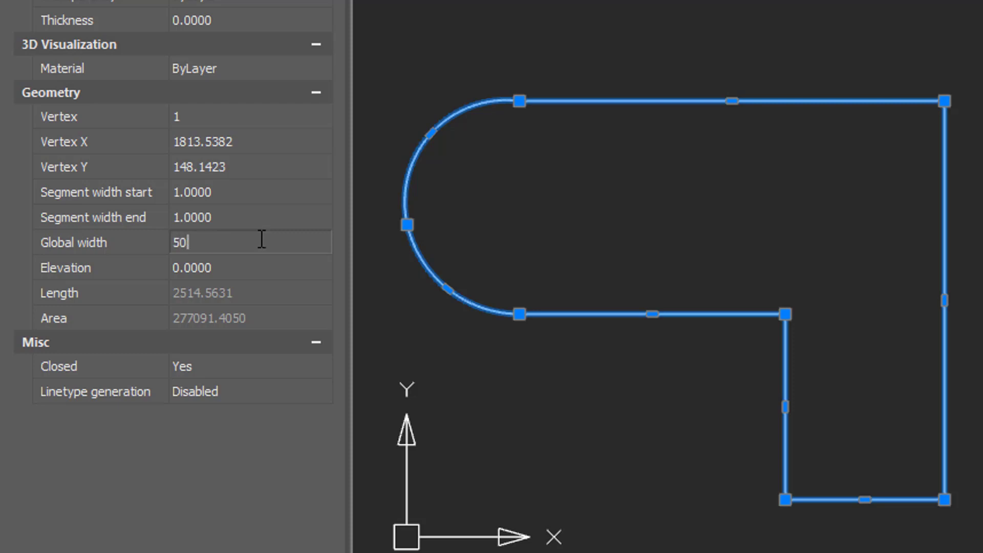
{"action": "type", "text": "0"}
{"action": "key", "text": "Return"}
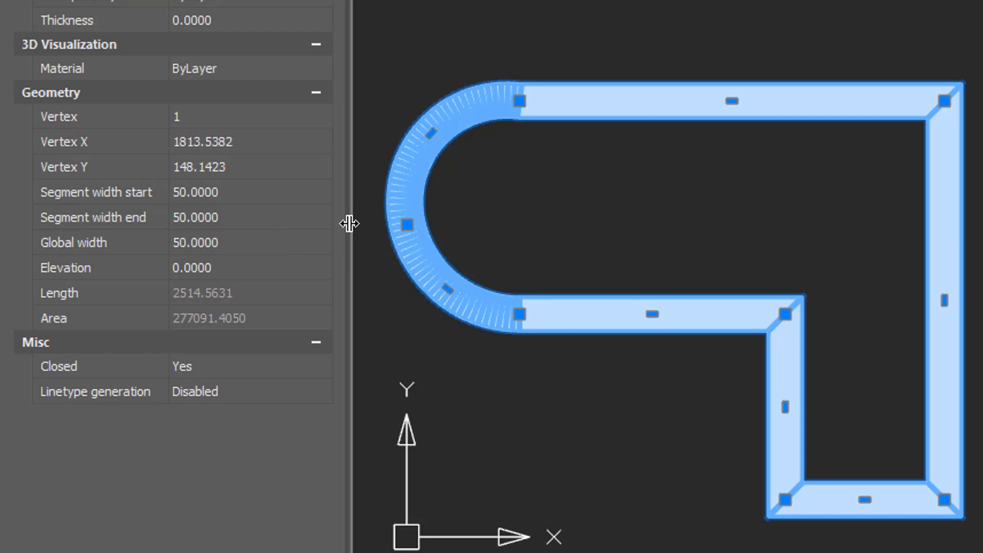
{"action": "left_click", "coordinate": [288, 216]}
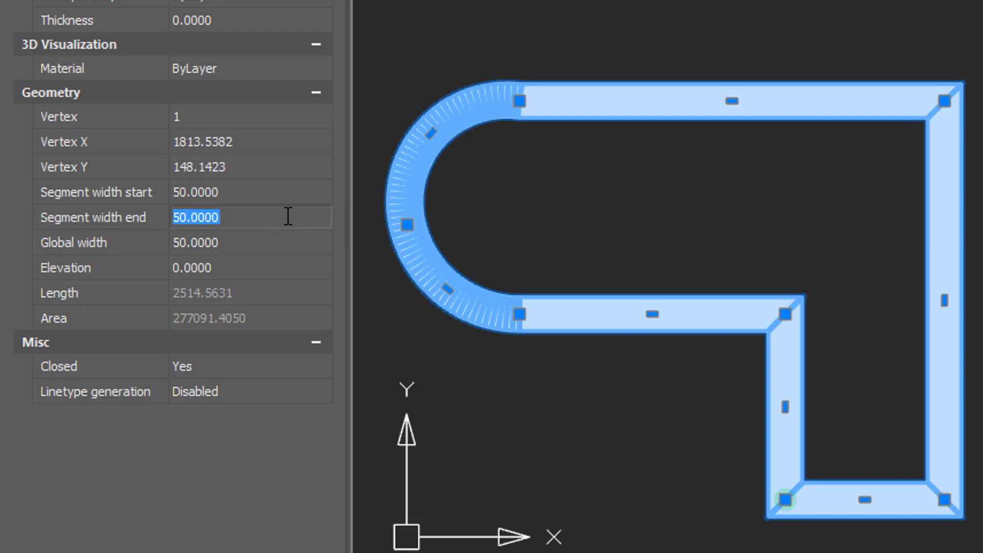
- Set the polyline's Global width back to 1
{"action": "left_click", "coordinate": [286, 236]}
{"action": "key", "text": "BackSpace"}
{"action": "type", "text": "1"}
{"action": "key", "text": "Tab"}
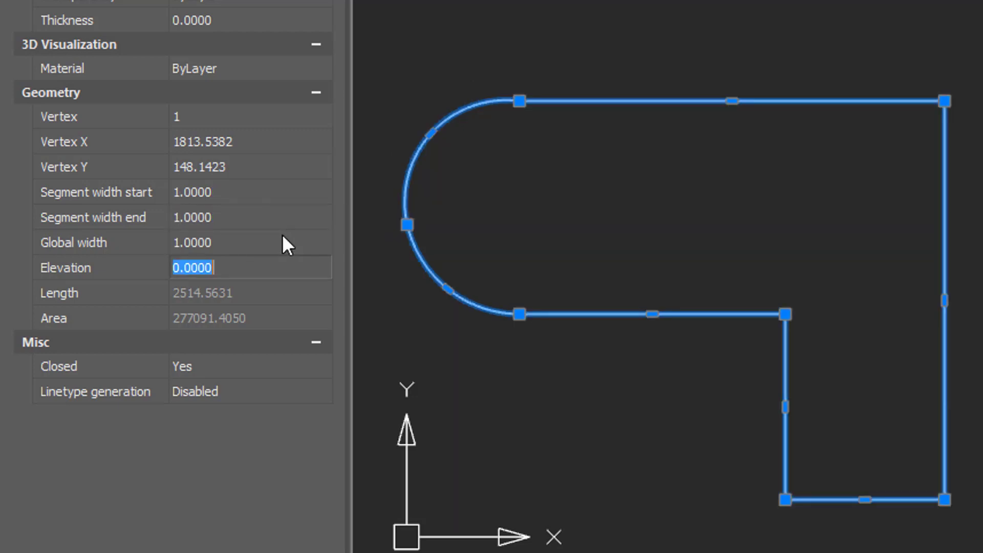
- Taper the first segment with start width 10 and end width 40
{"action": "left_click", "coordinate": [281, 190]}
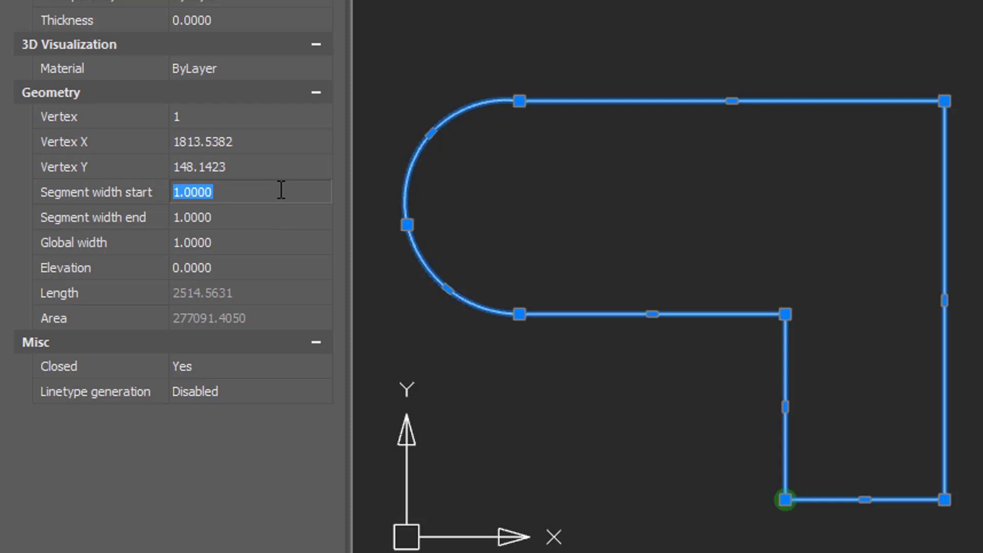
{"action": "type", "text": "10"}
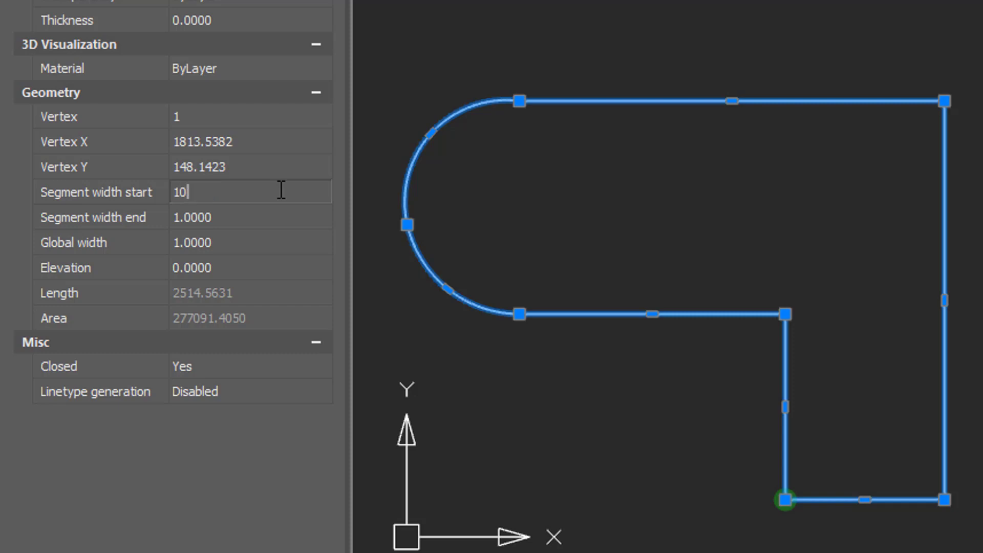
{"action": "left_click", "coordinate": [284, 208]}
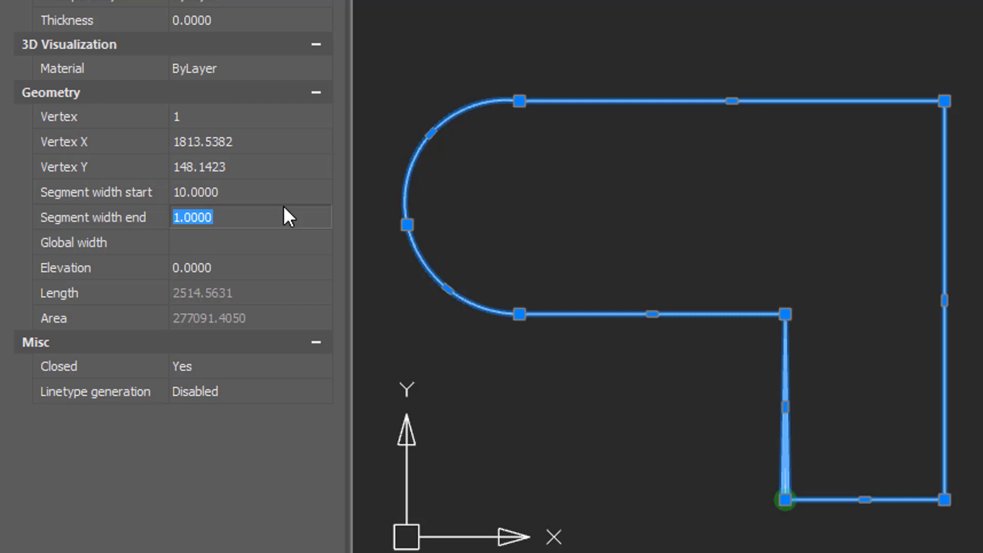
{"action": "type", "text": "40"}
{"action": "key", "text": "Return"}
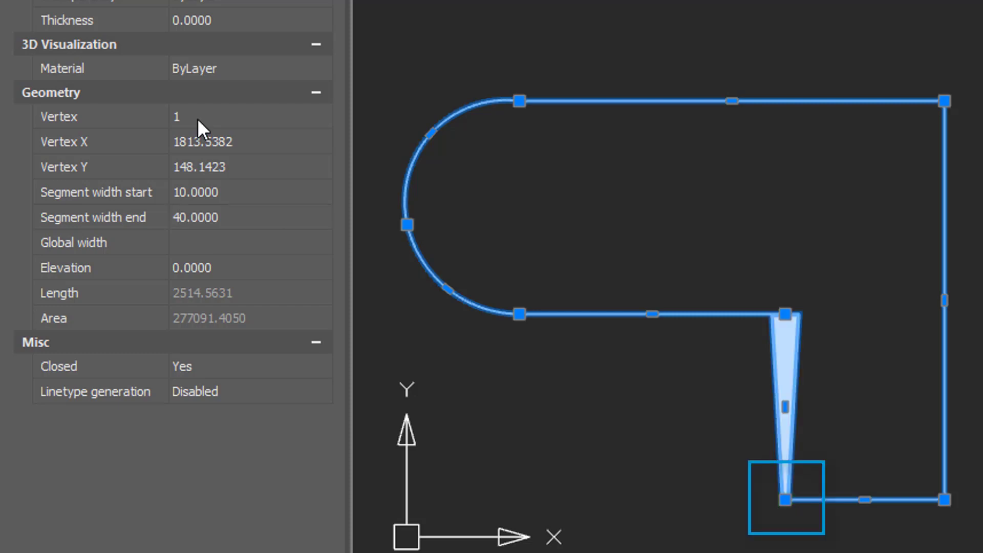
- Step to vertex 3 and taper the lower arc from 25 to 5, then deselect
{"action": "left_click", "coordinate": [197, 118]}
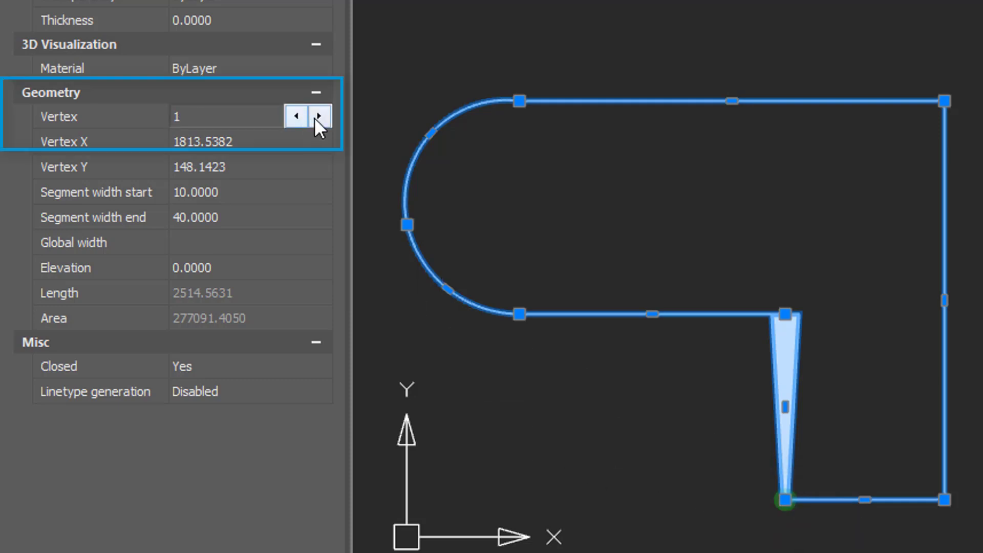
{"action": "left_click", "coordinate": [317, 116]}
{"action": "left_click", "coordinate": [318, 117]}
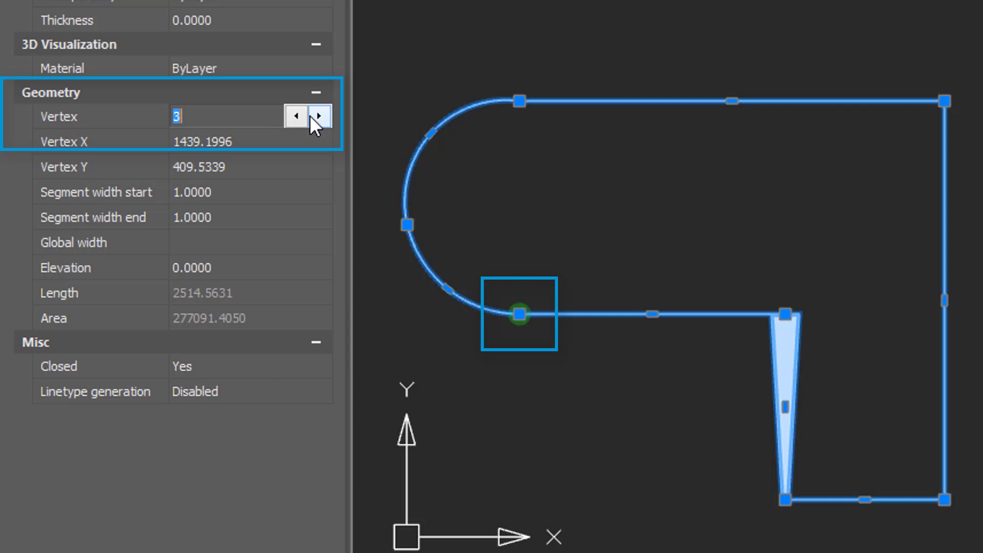
{"action": "left_click", "coordinate": [277, 194]}
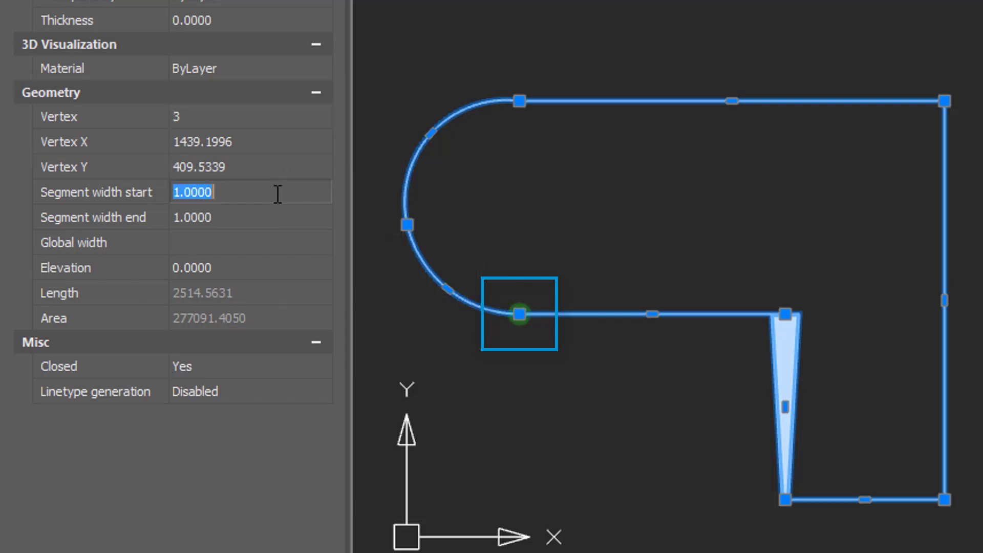
{"action": "type", "text": "25"}
{"action": "key", "text": "Tab"}
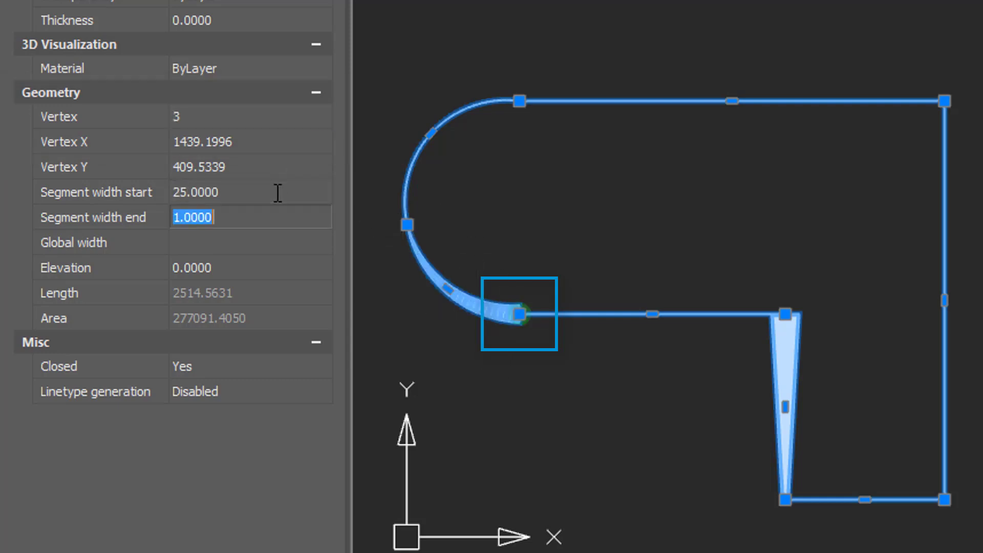
{"action": "type", "text": "5"}
{"action": "key", "text": "Return"}
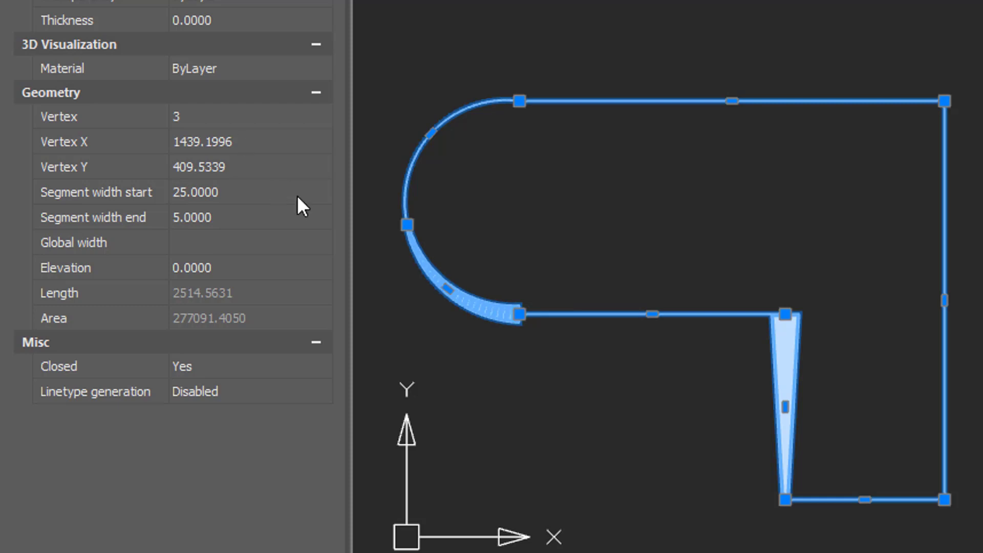
{"action": "key", "text": "Escape"}
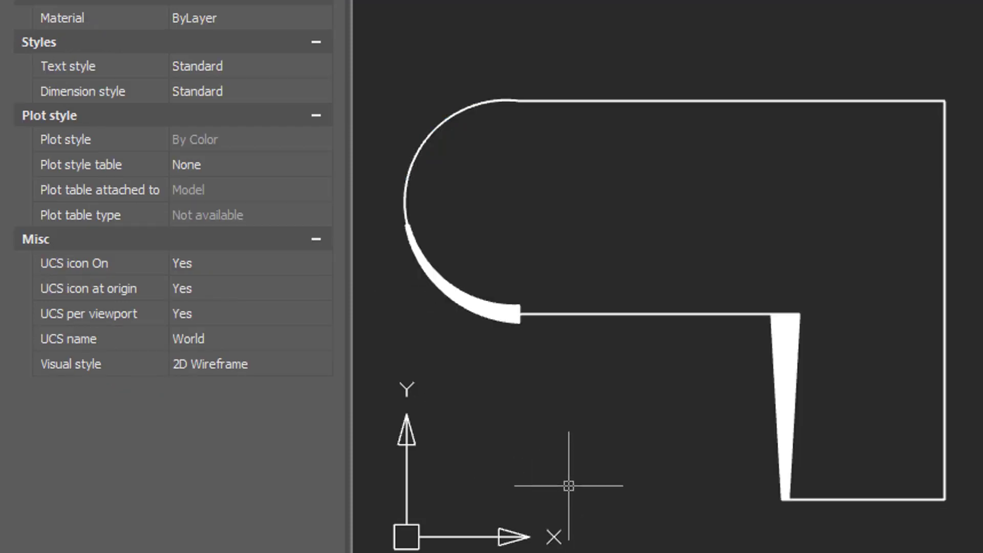
{"action": "left_click", "coordinate": [598, 314]}
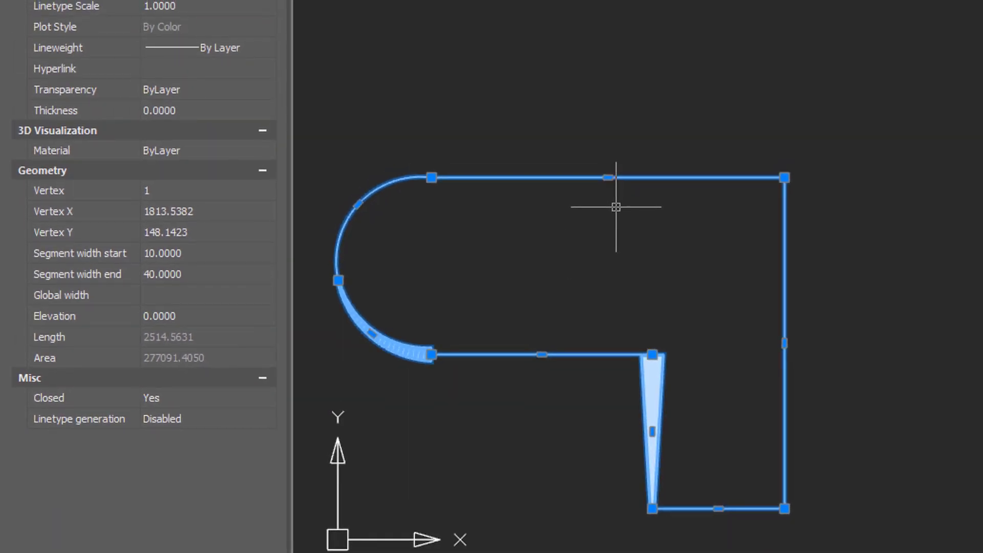
{"action": "left_click", "coordinate": [608, 178]}
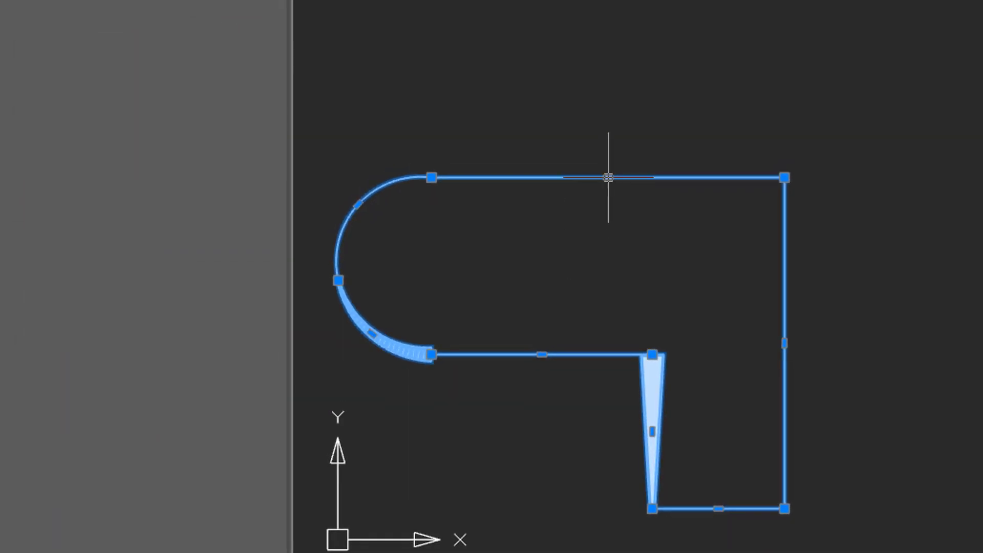
{"action": "key", "text": "Escape"}
{"action": "left_click", "coordinate": [785, 178]}
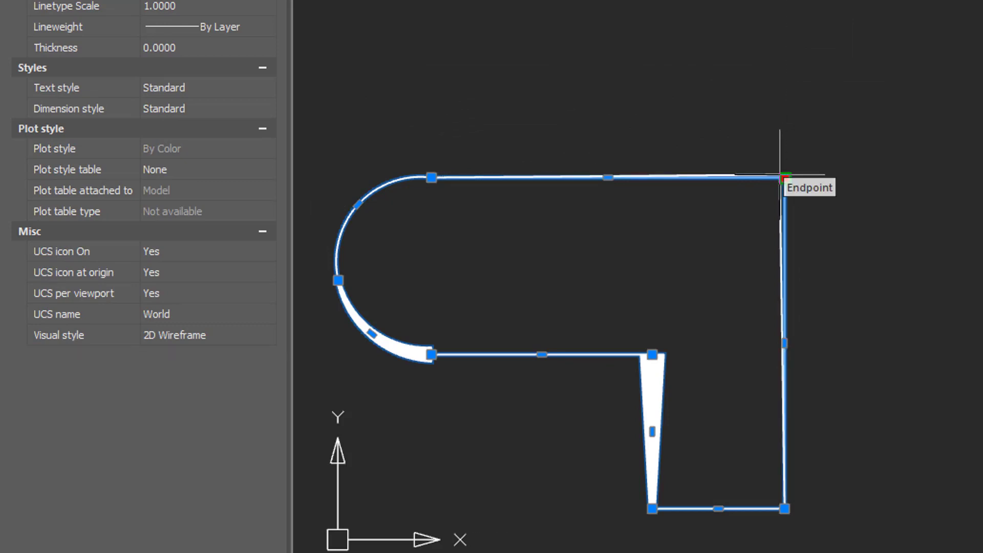
{"action": "left_click", "coordinate": [785, 177]}
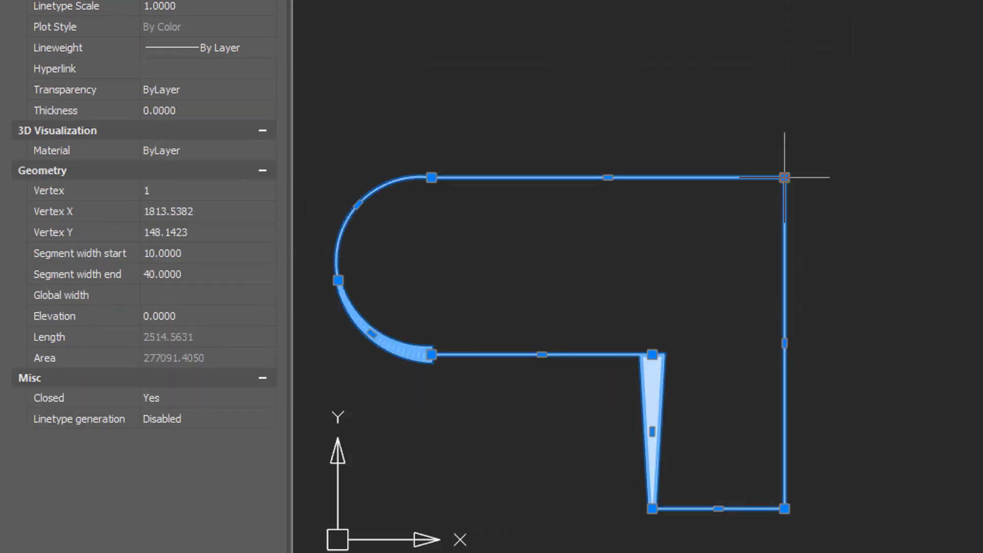
{"action": "left_click", "coordinate": [358, 203]}
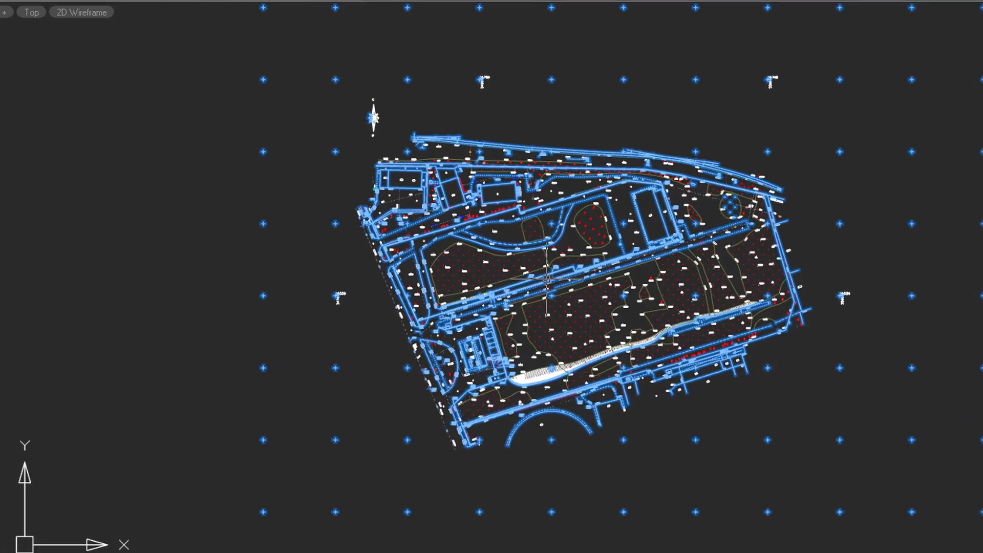
- Zoom into the site plan's curved paths and pan across to building 2
{"action": "scroll", "coordinate": [518, 222], "scroll_direction": "up", "scroll_amount": 3}
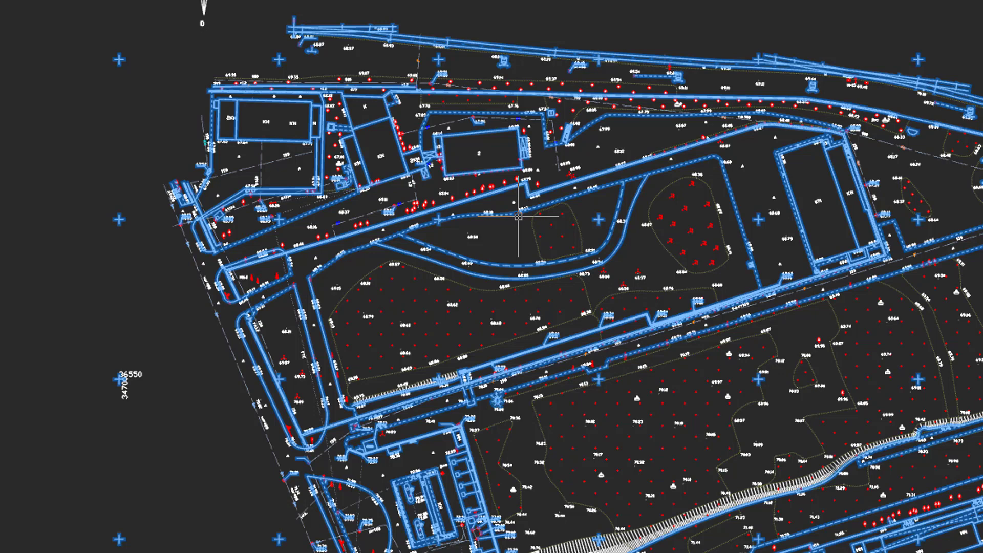
{"action": "scroll", "coordinate": [519, 216], "scroll_direction": "up", "scroll_amount": 3}
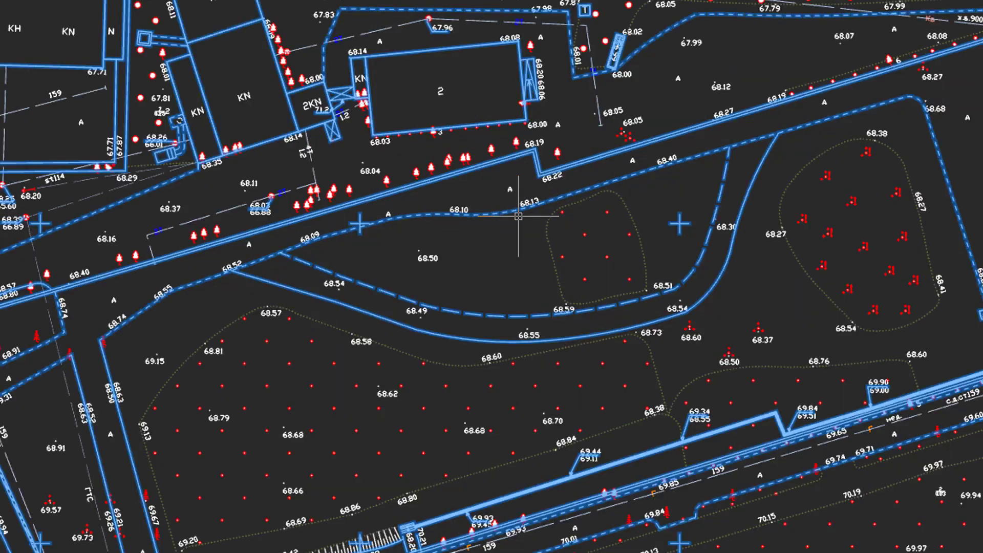
{"action": "scroll", "coordinate": [518, 216], "scroll_direction": "up", "scroll_amount": 3}
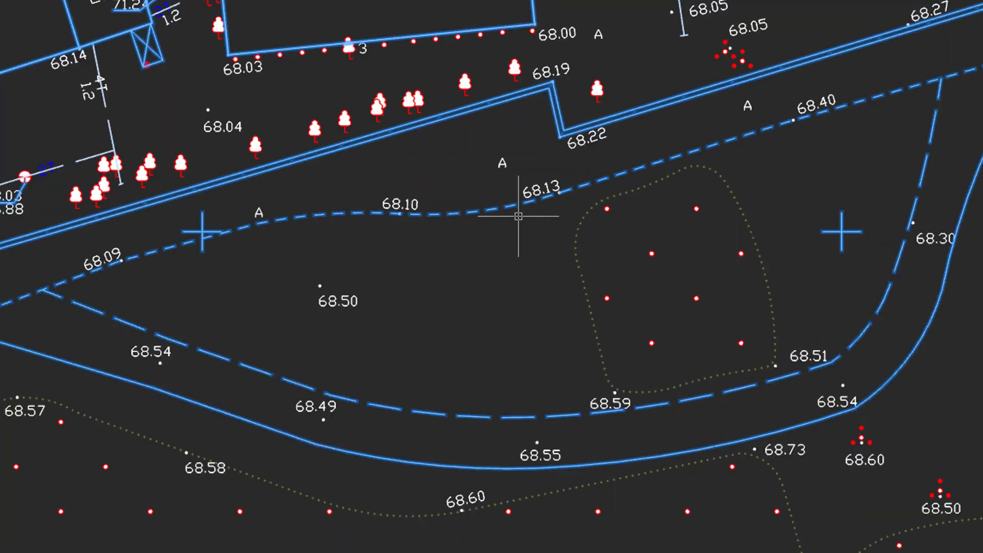
{"action": "mouse_move", "coordinate": [469, 162]}
{"action": "middle_mouse_down"}
{"action": "mouse_move", "coordinate": [556, 367]}
{"action": "mouse_move", "coordinate": [936, 344]}
{"action": "mouse_move", "coordinate": [980, 325]}
{"action": "middle_mouse_up"}
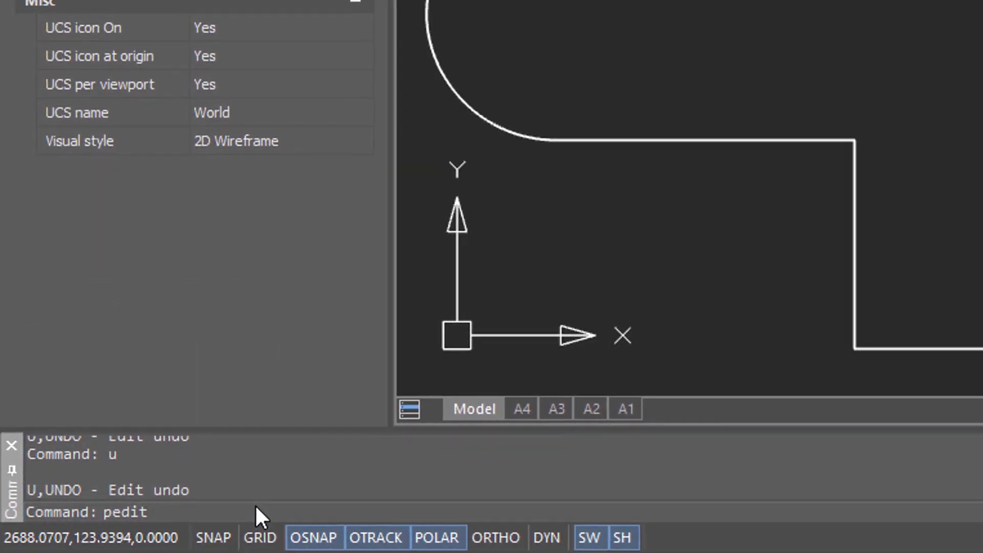
- Run PEDIT on the rounded polyline, convert it to a spline, then undo it
{"action": "key", "text": "Return"}
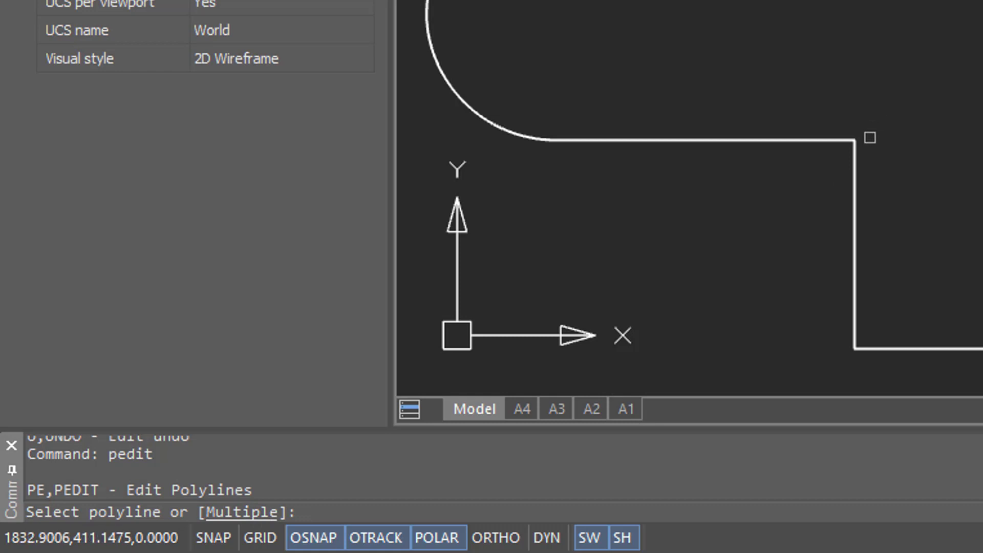
{"action": "left_click", "coordinate": [855, 156]}
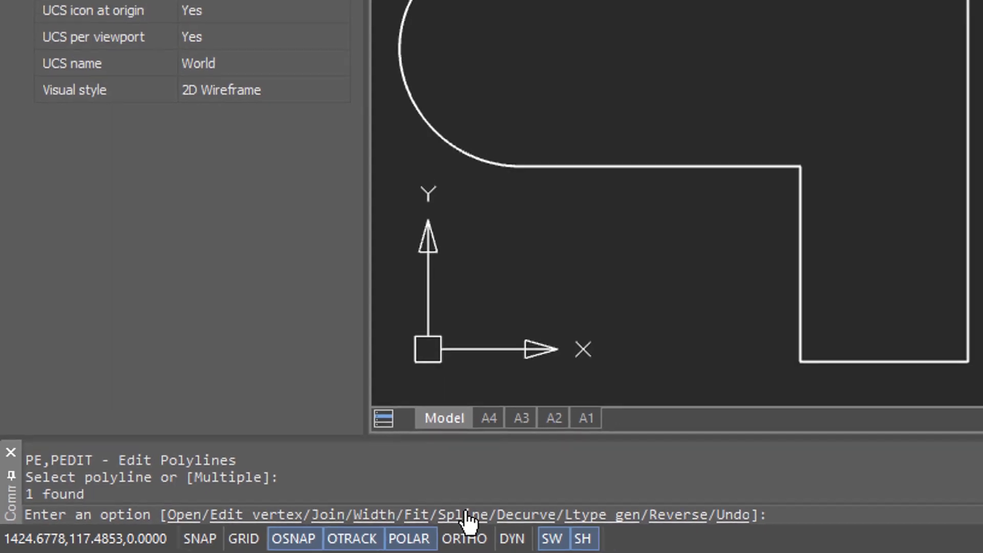
{"action": "left_click", "coordinate": [466, 516]}
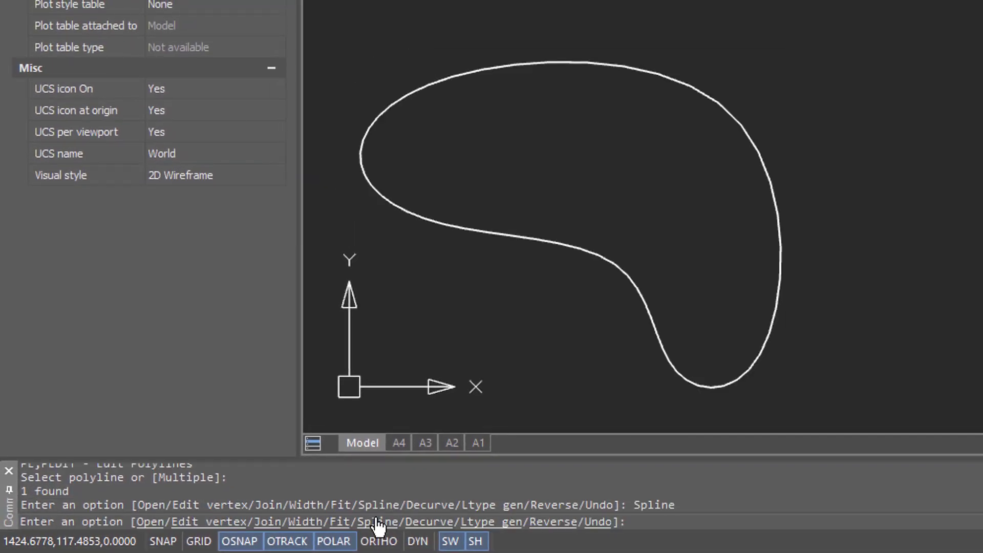
{"action": "left_click", "coordinate": [594, 522]}
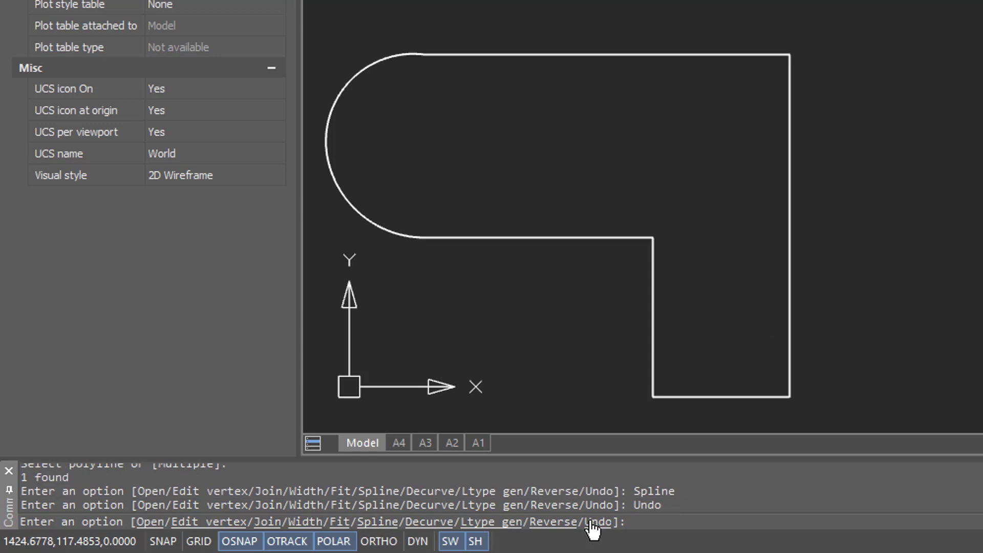
- Decurve and Fit the polyline, undoing each, then Open it to drop the closing segment
{"action": "left_click", "coordinate": [430, 521]}
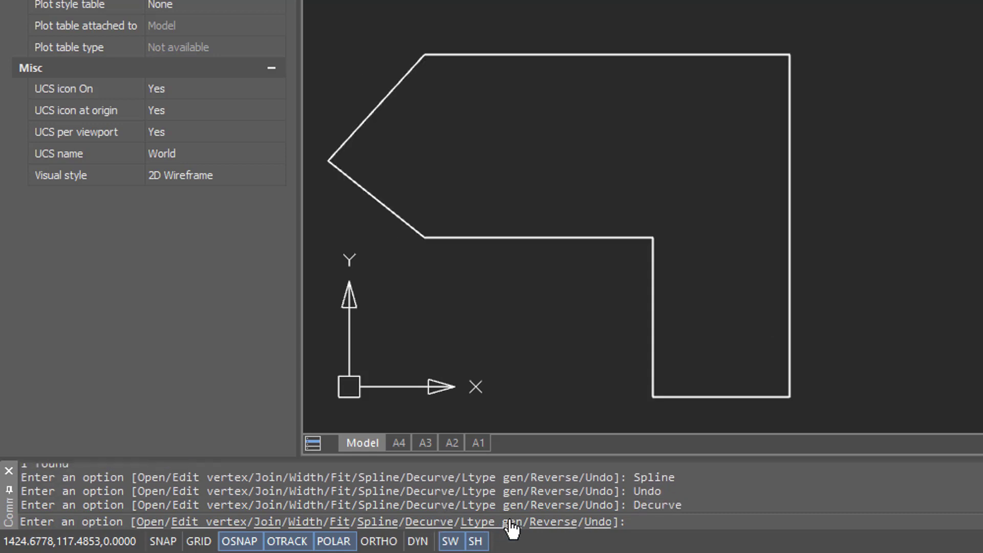
{"action": "left_click", "coordinate": [600, 522]}
{"action": "left_click", "coordinate": [342, 522]}
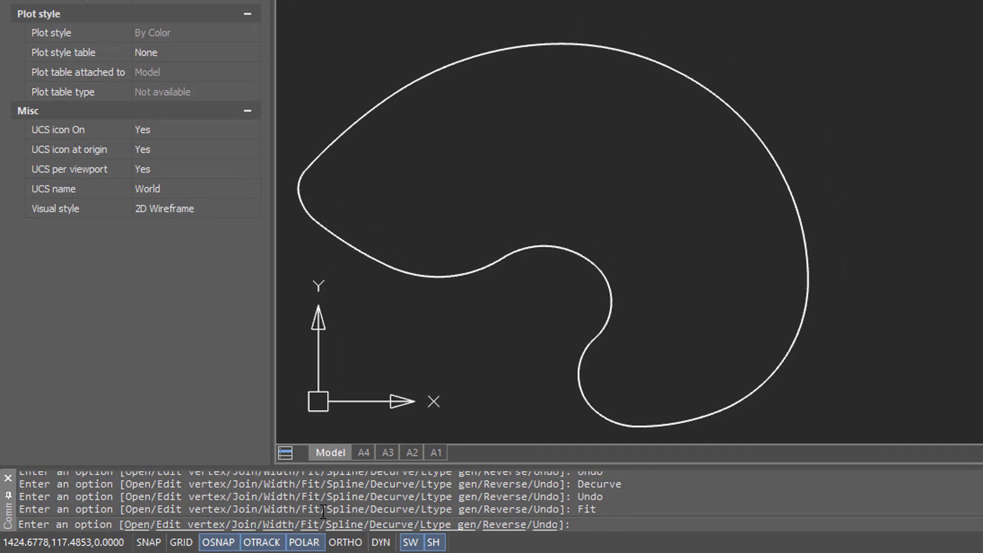
{"action": "left_click", "coordinate": [556, 524]}
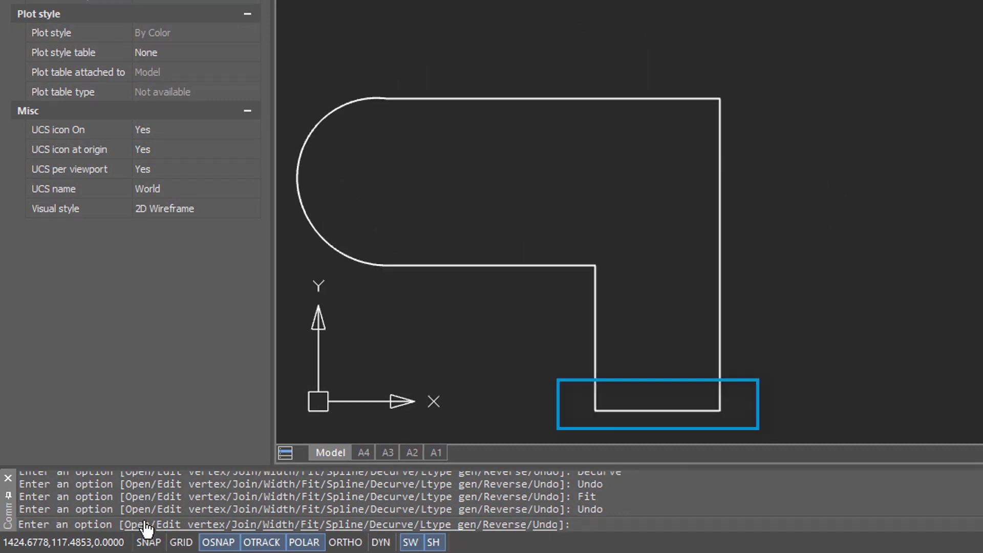
{"action": "left_click", "coordinate": [146, 526]}
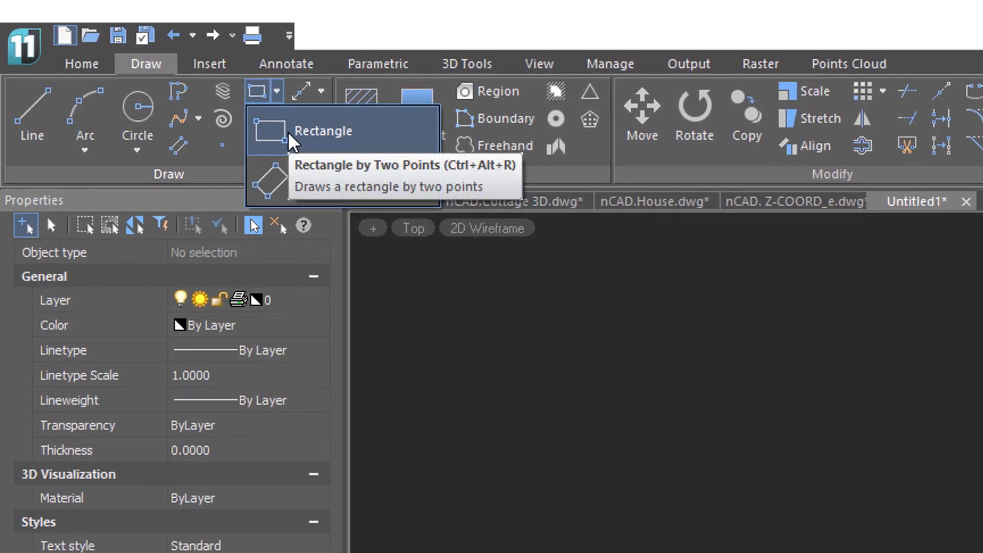
- Draw a rectangle by two points between two opposite corners
{"action": "left_click", "coordinate": [290, 134]}
{"action": "left_click", "coordinate": [660, 446]}
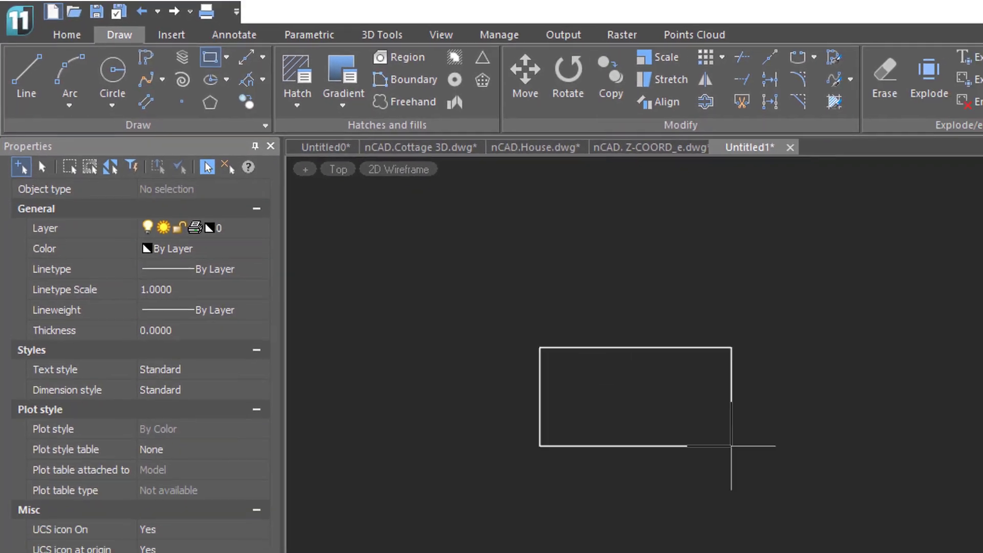
{"action": "left_click", "coordinate": [851, 526]}
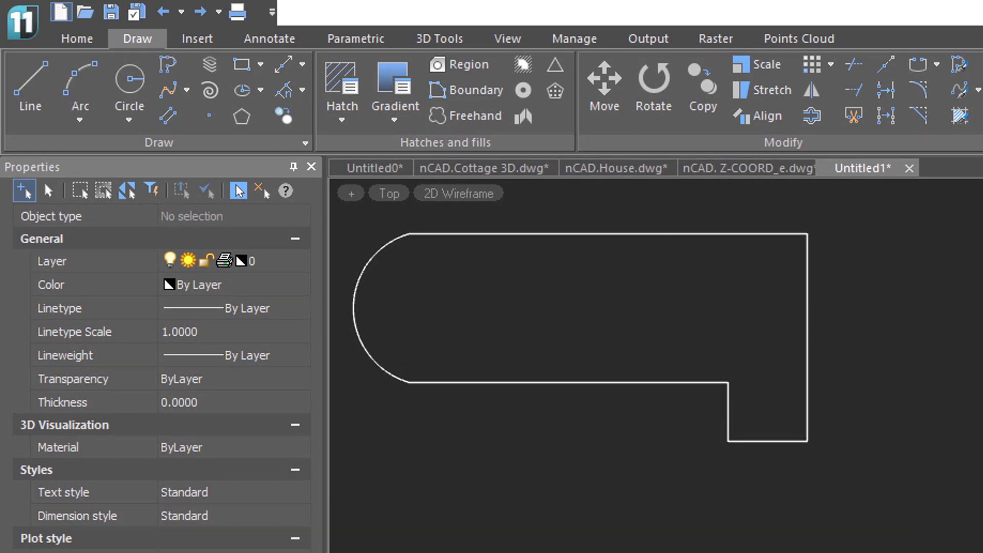
- Start PEDIT in Multiple mode and window-select all seven pieces of the outline
{"action": "type", "text": "pedit"}
{"action": "key", "text": "Return"}
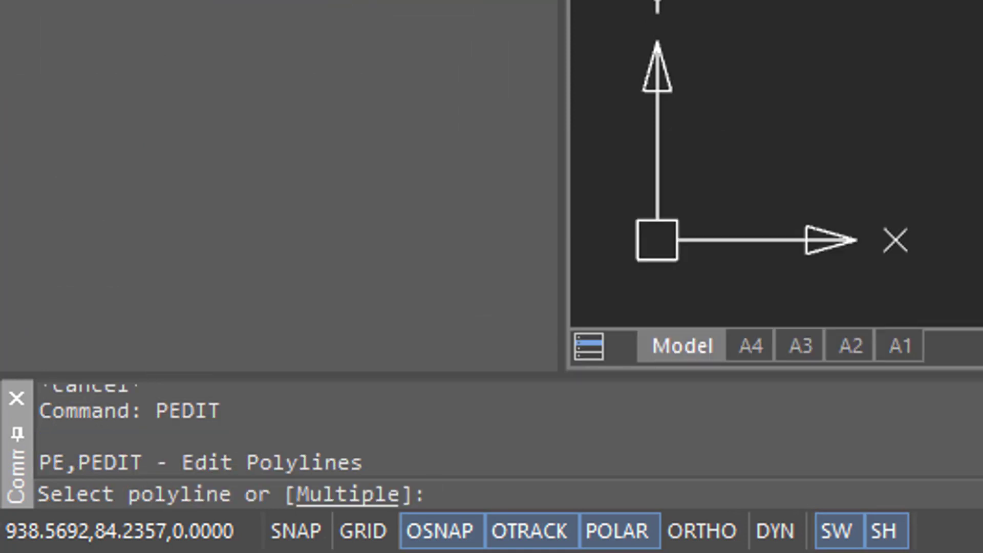
{"action": "left_click", "coordinate": [483, 495]}
{"action": "type", "text": "m"}
{"action": "key", "text": "Return"}
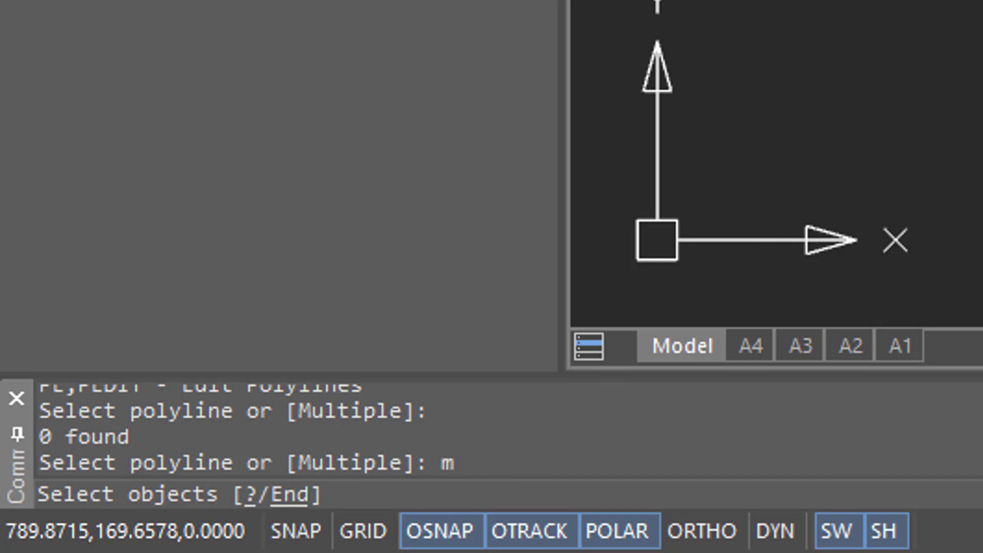
{"action": "type", "text": "w"}
{"action": "key", "text": "Return"}
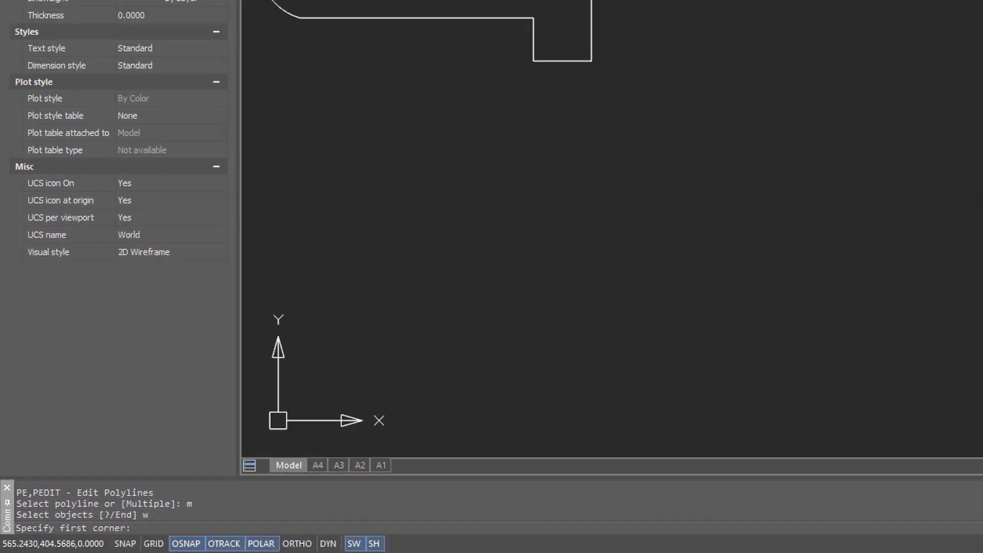
{"action": "left_click", "coordinate": [209, 8]}
{"action": "left_click", "coordinate": [511, 153]}
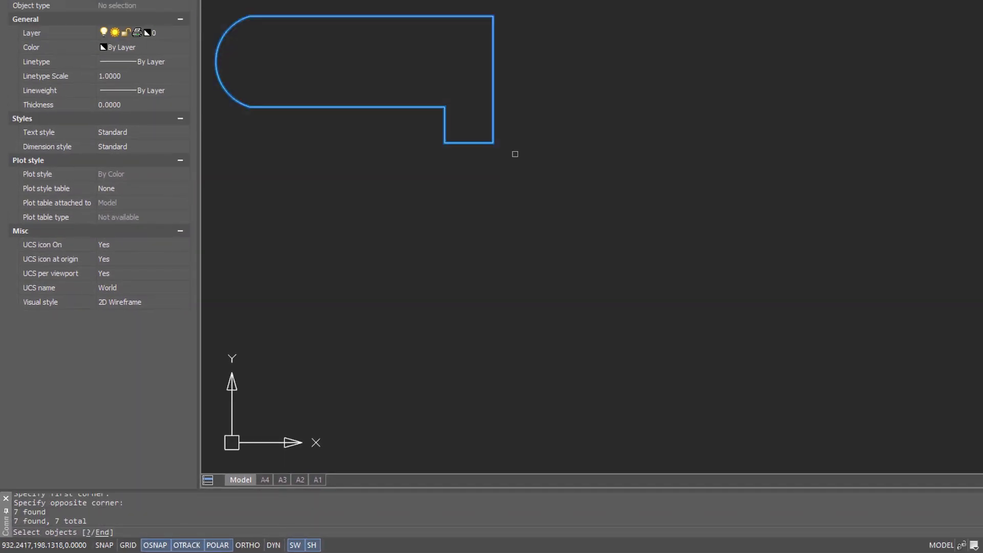
{"action": "key", "text": "Return"}
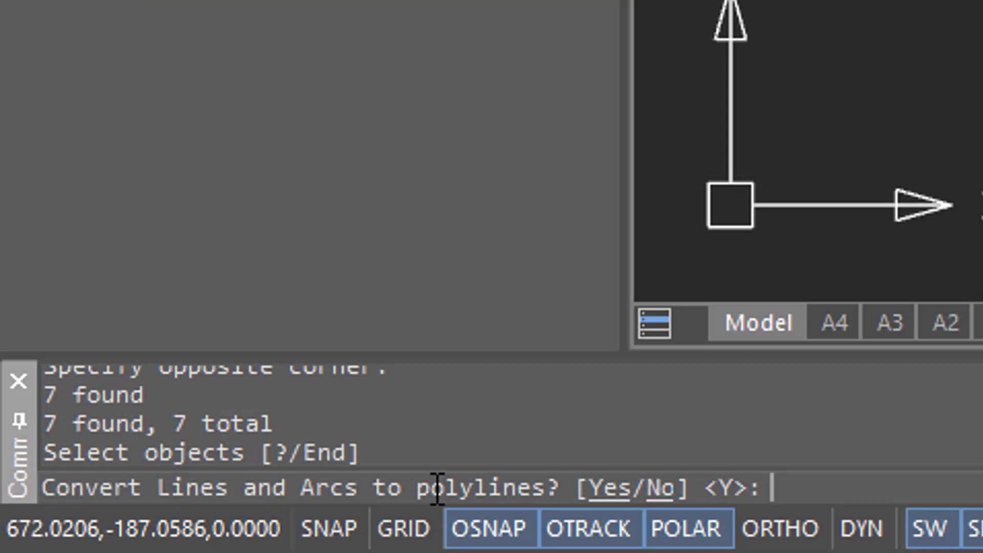
- Convert the lines and arc to polylines with Y, then Join them into one
{"action": "type", "text": "y"}
{"action": "key", "text": "Return"}
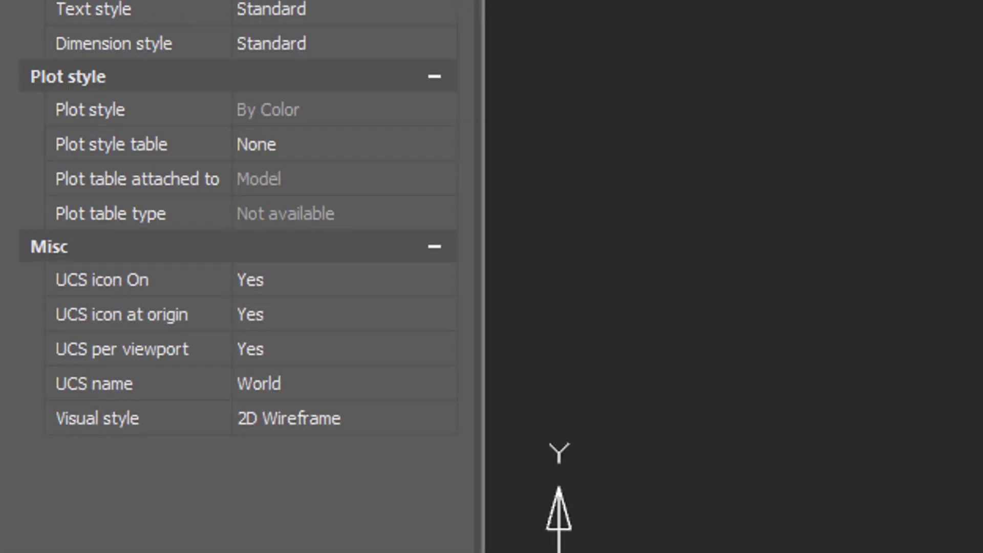
{"action": "left_click", "coordinate": [982, 240]}
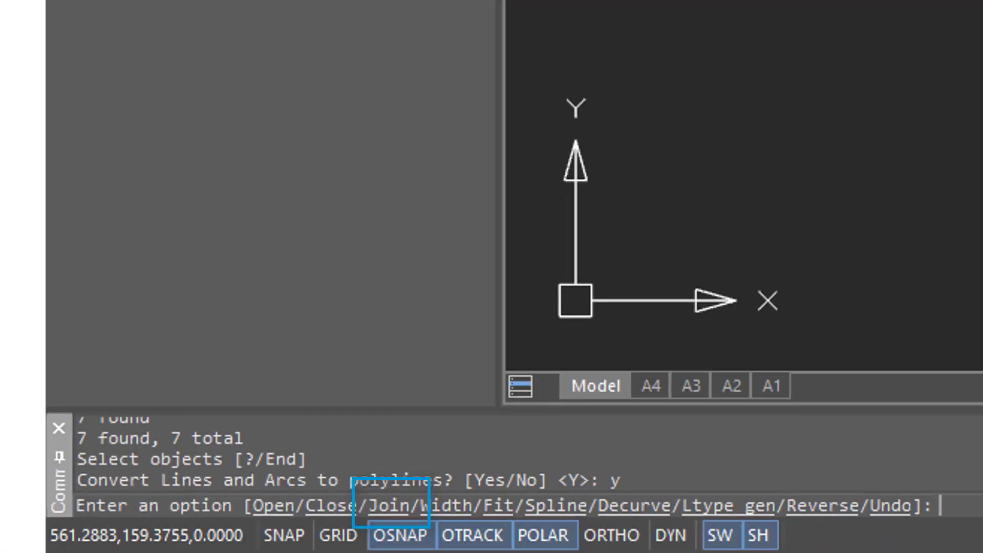
{"action": "type", "text": "j"}
{"action": "key", "text": "Return"}
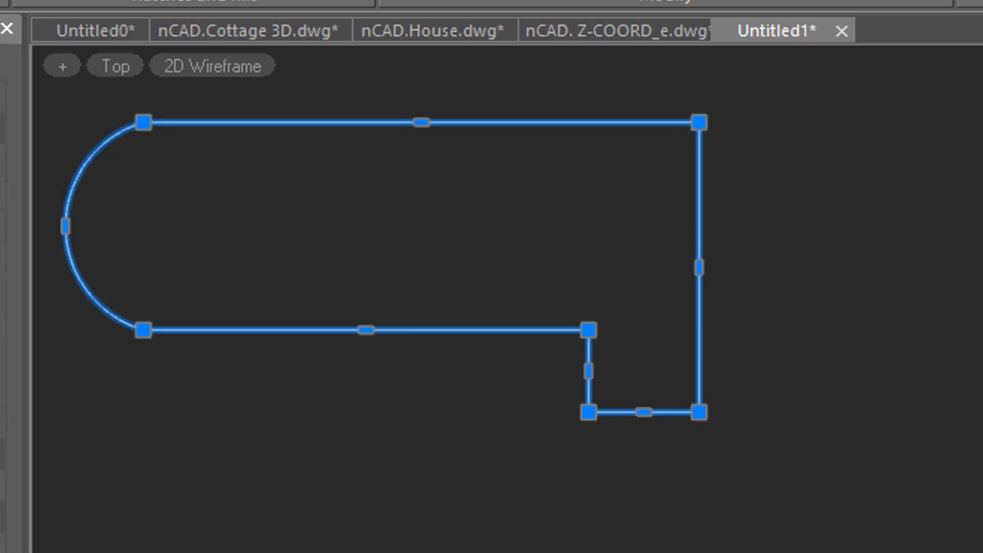